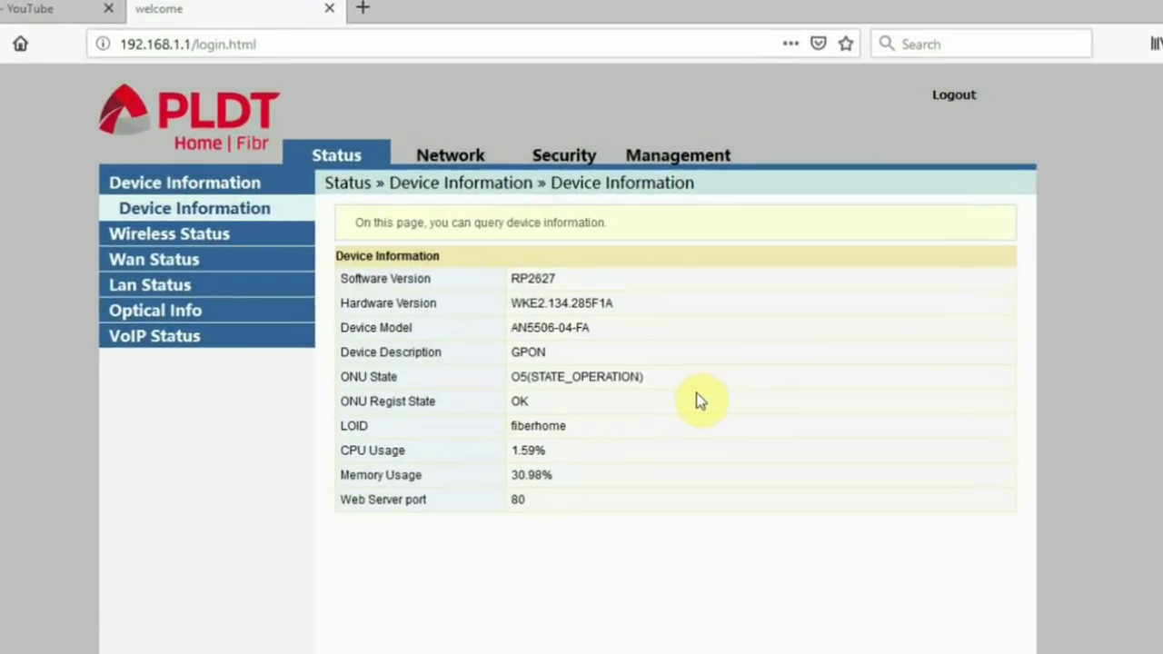
Look through the router's Management, Status, Network and Security pages available to the current account.
click(683, 147)
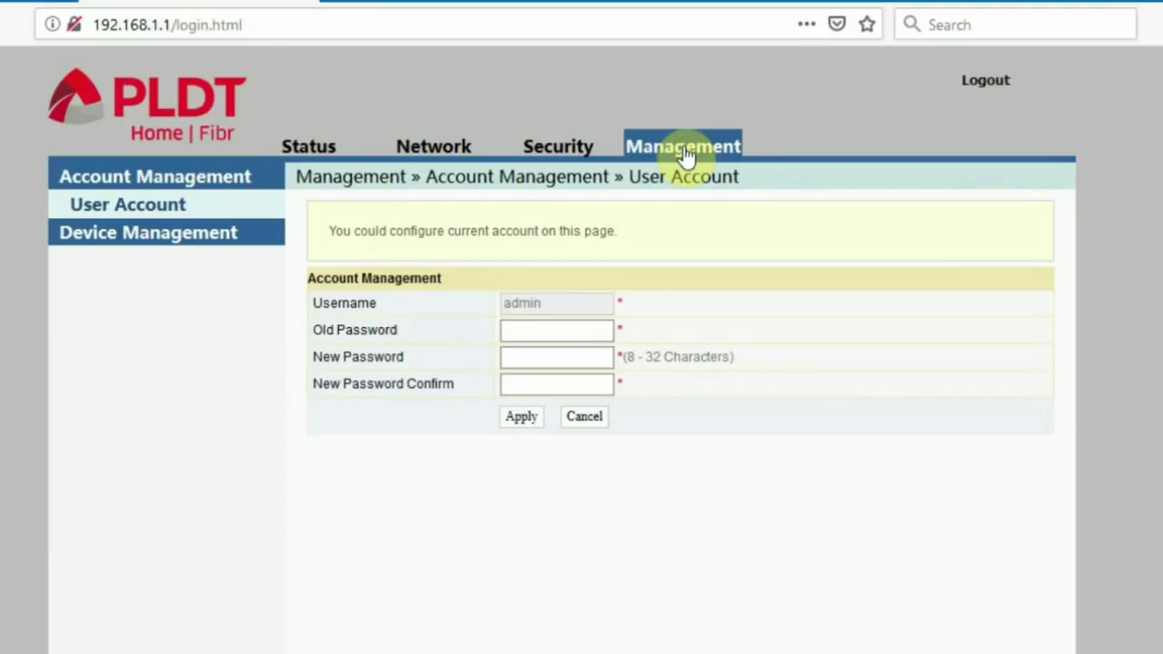
click(323, 151)
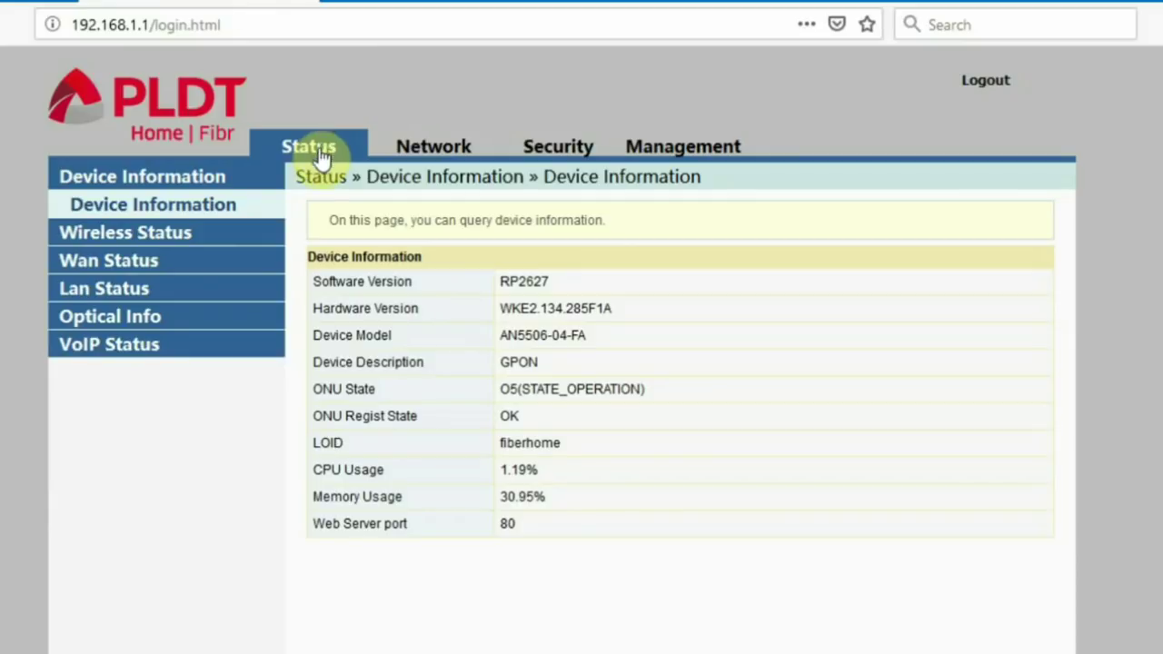
click(442, 152)
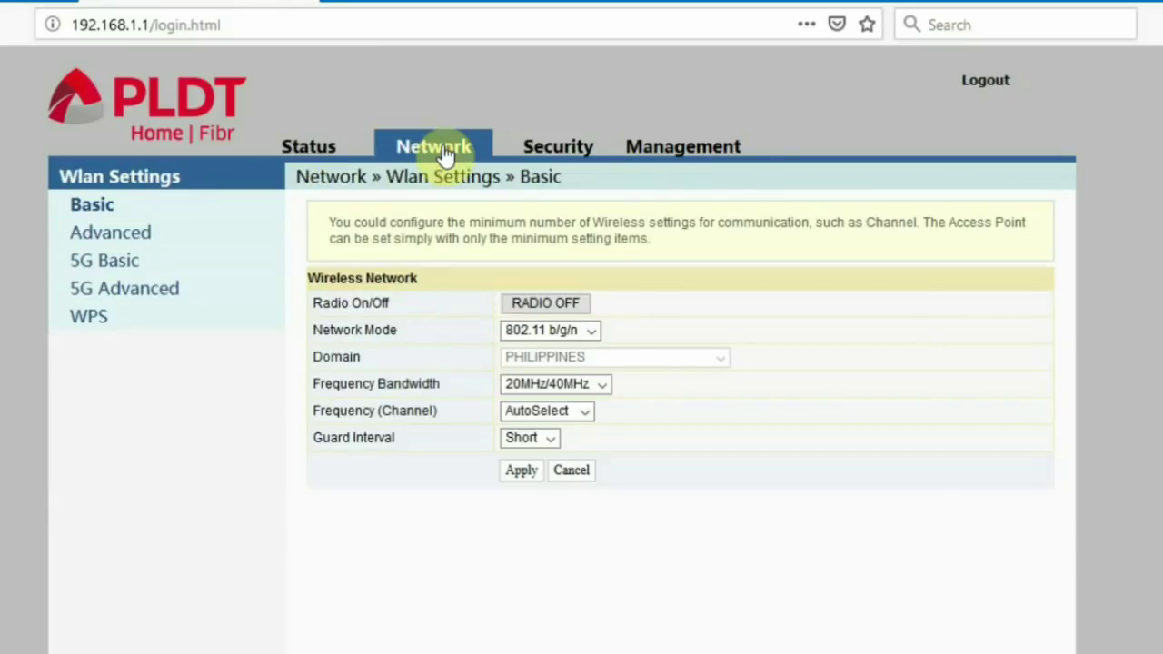
click(554, 151)
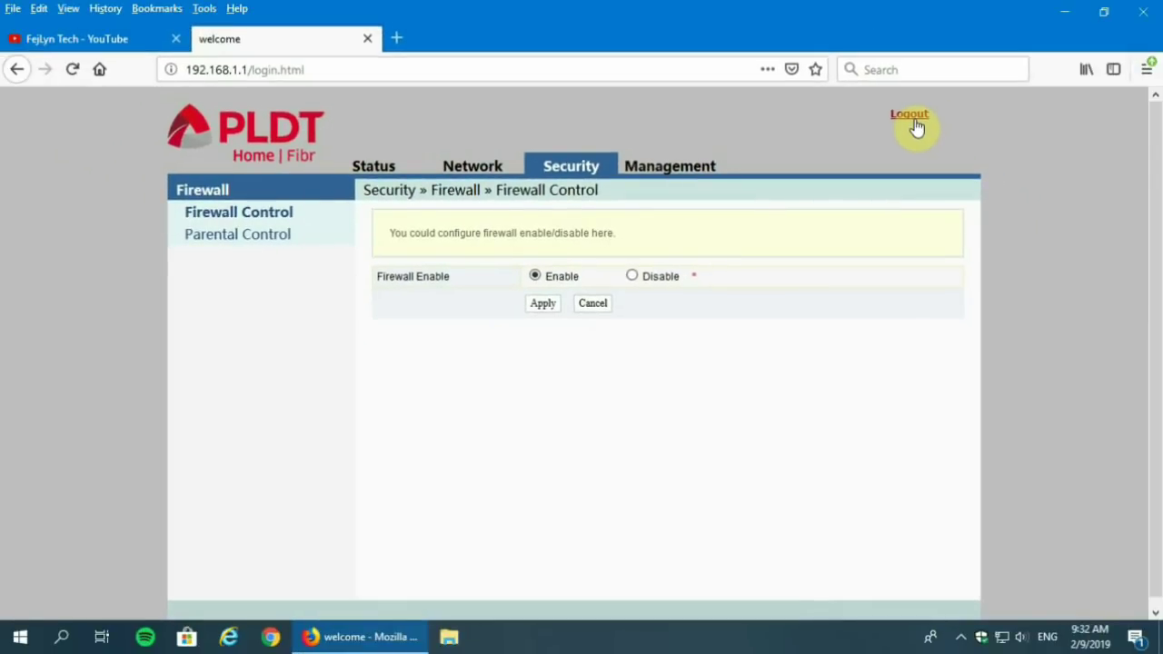
Log out of the router and open the administrator login page at 192.168.1.1/fh.
click(914, 122)
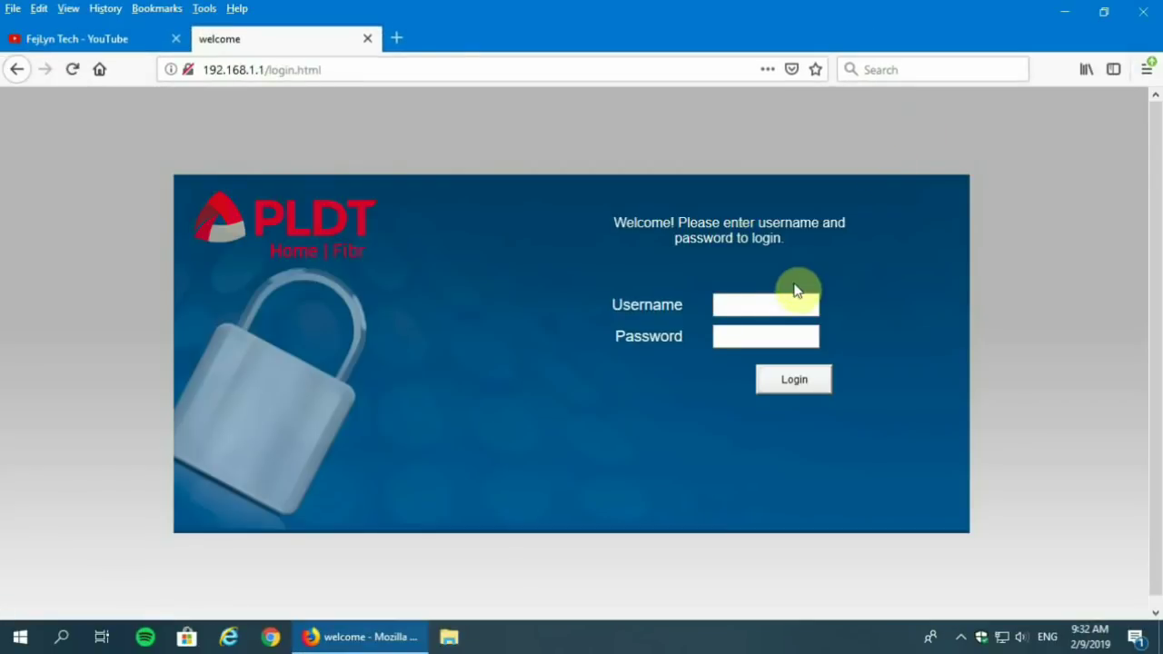
click(751, 300)
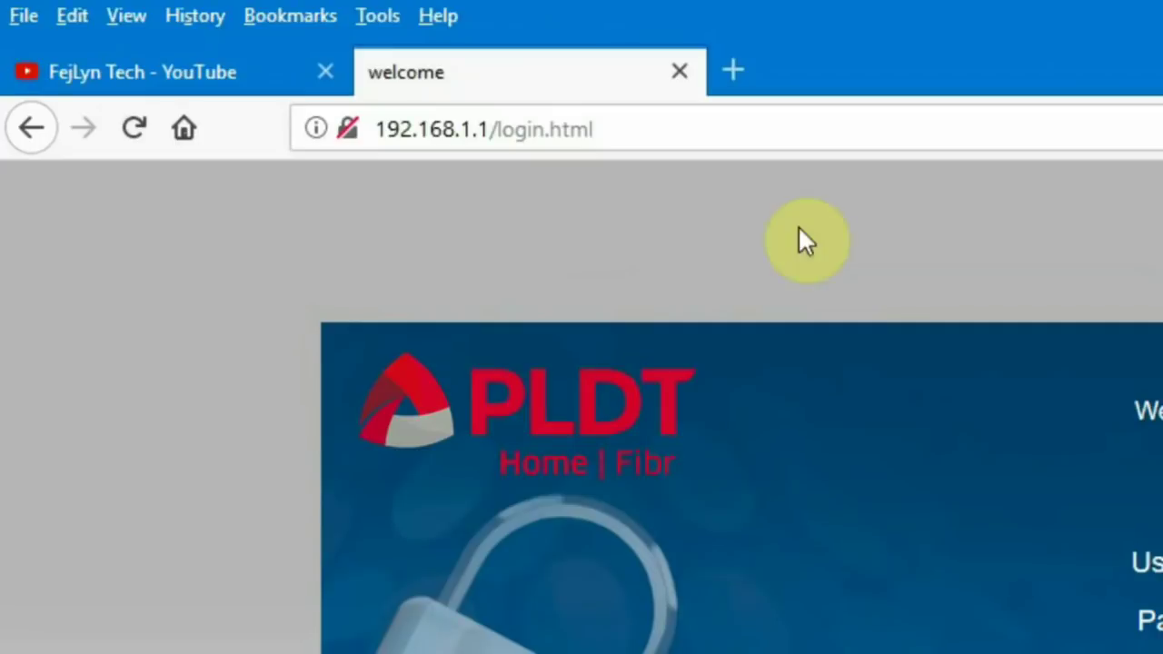
click(520, 129)
click(496, 129)
drag(495, 129, 877, 142)
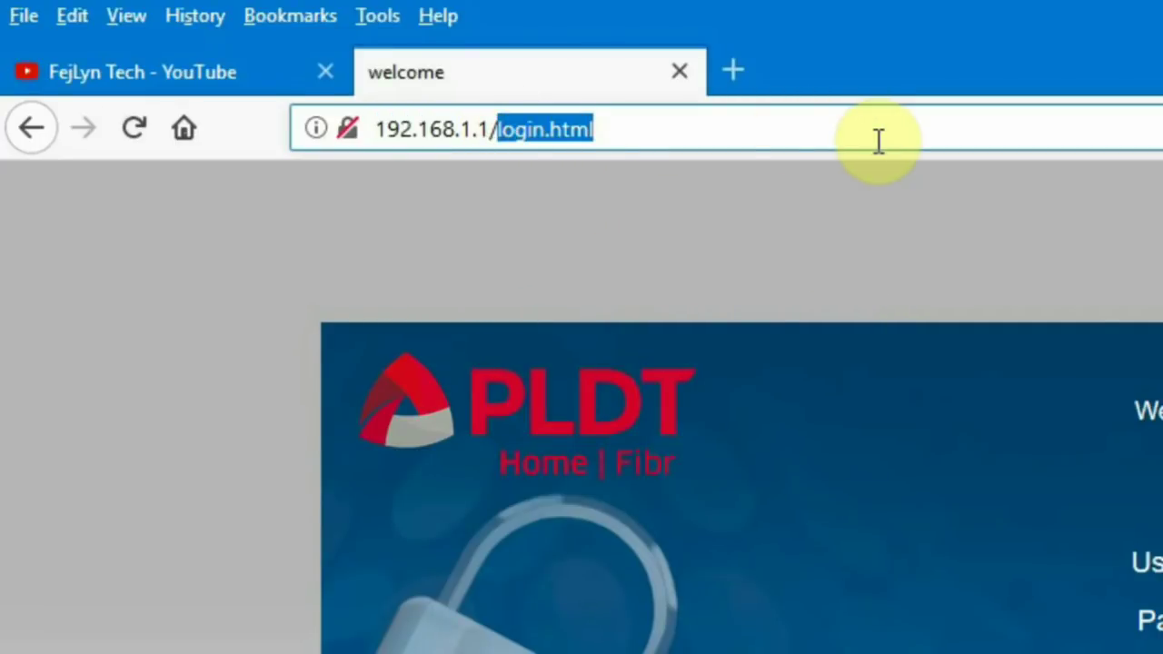
text(fh)
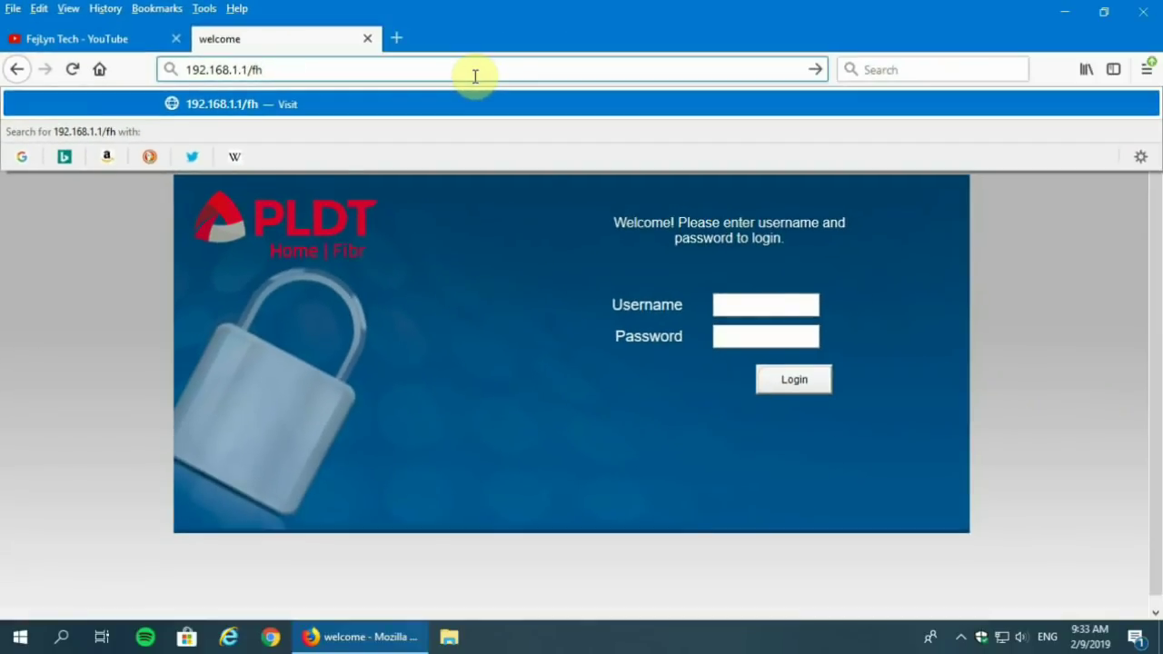
key(Return)
Log in as fiberhomesuperadmin with the account password and decline to save the login.
click(803, 304)
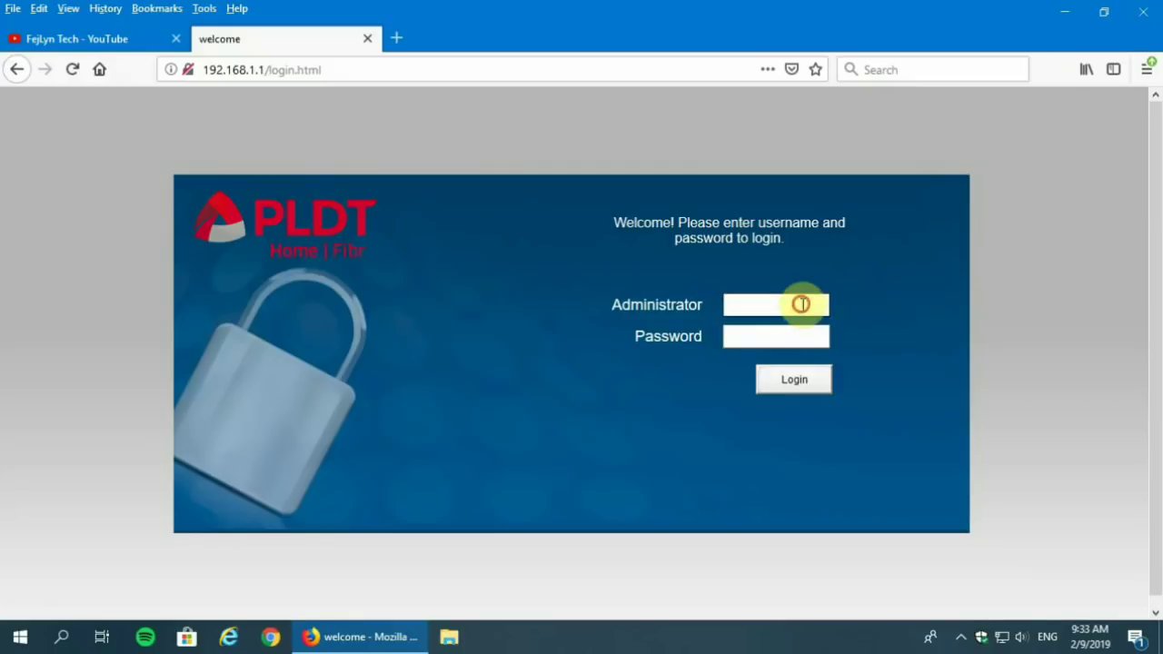
click(800, 365)
click(781, 338)
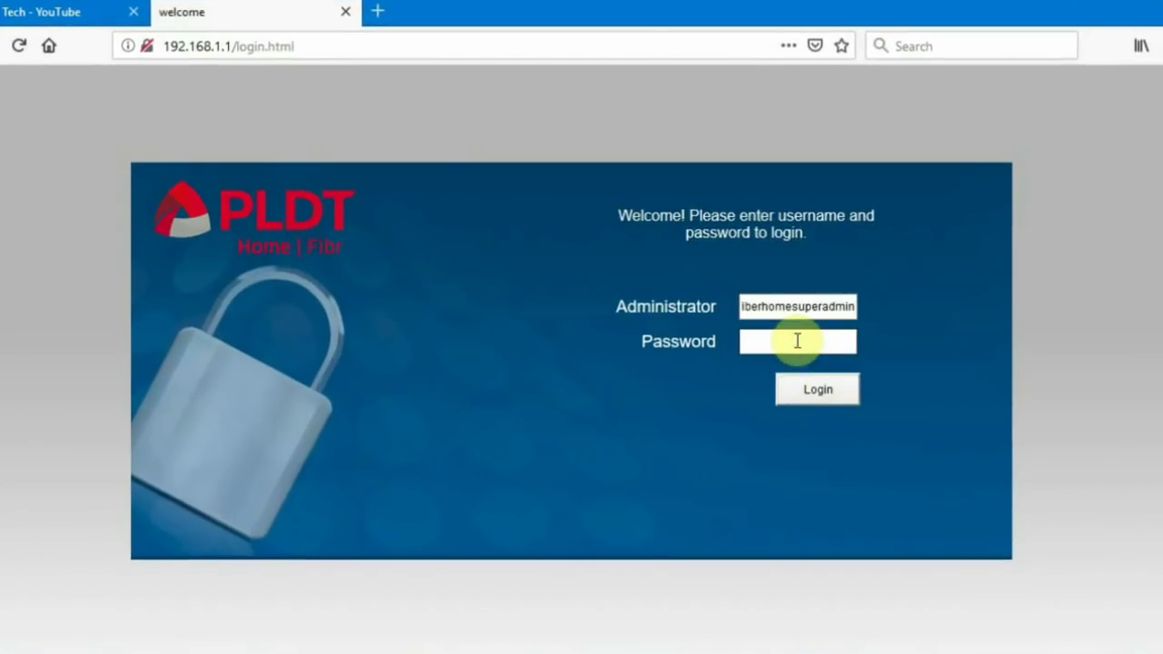
text(••••••)
click(811, 386)
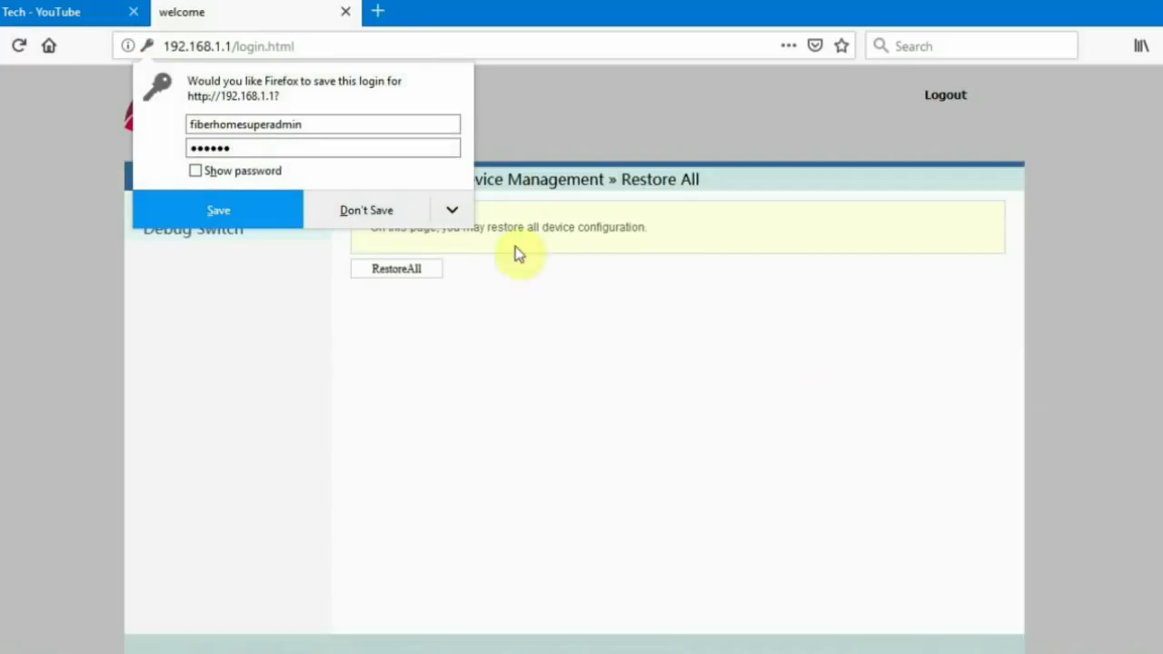
click(382, 209)
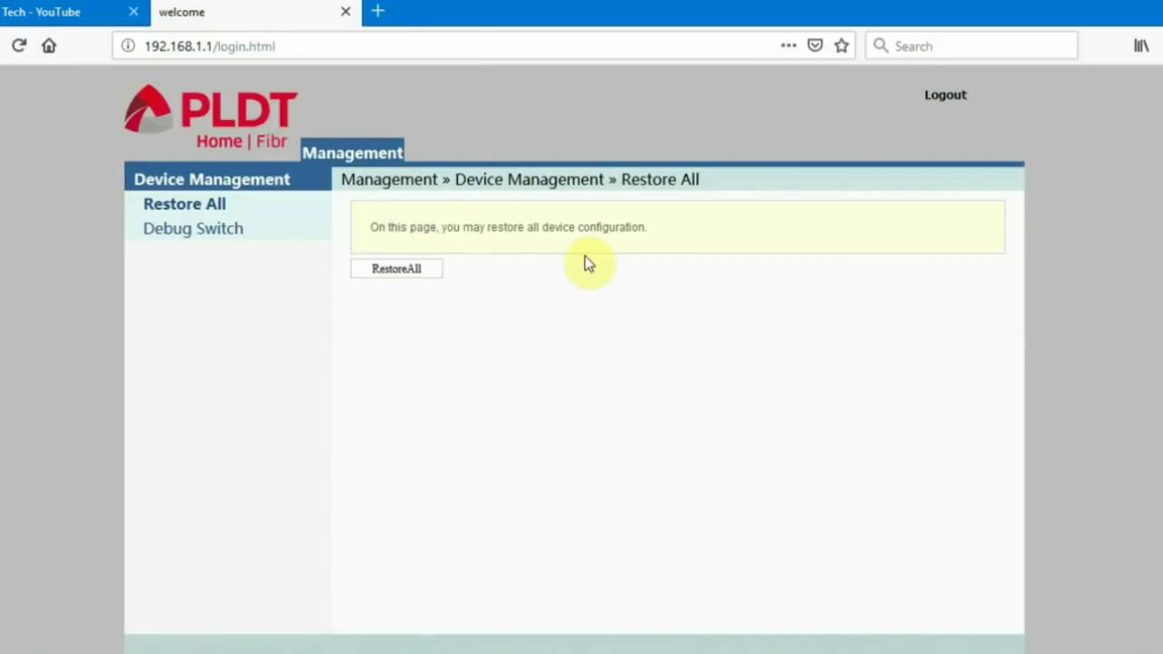
Enable the Web Admin Switch in the factory debug switch settings and apply the change.
click(184, 237)
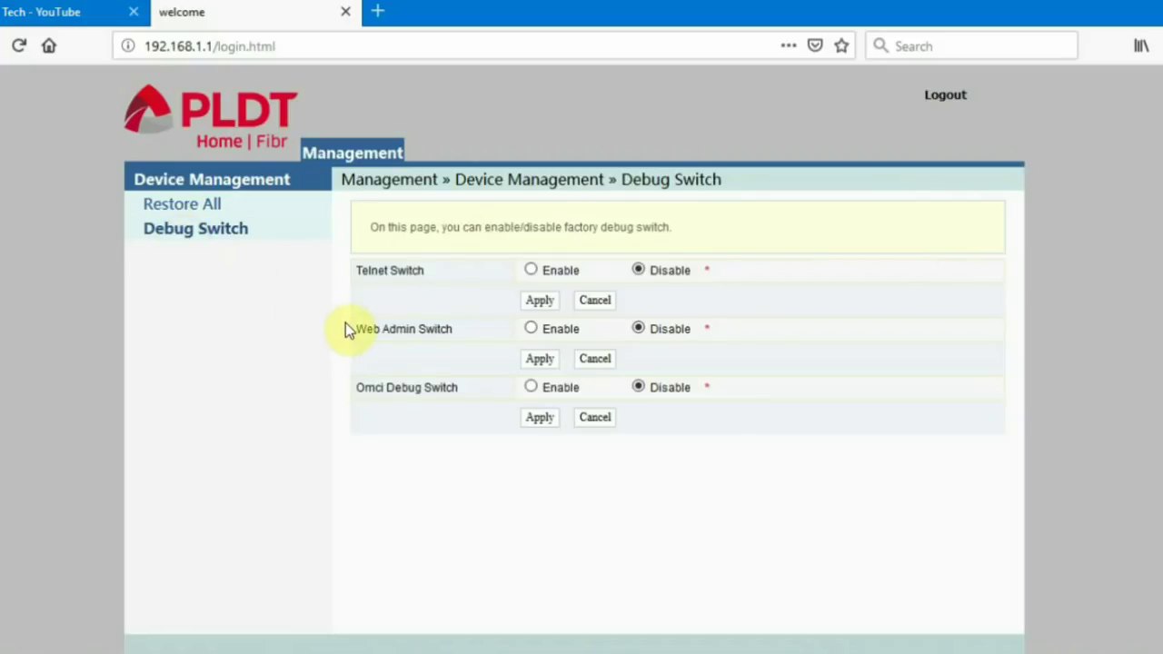
drag(345, 327, 463, 339)
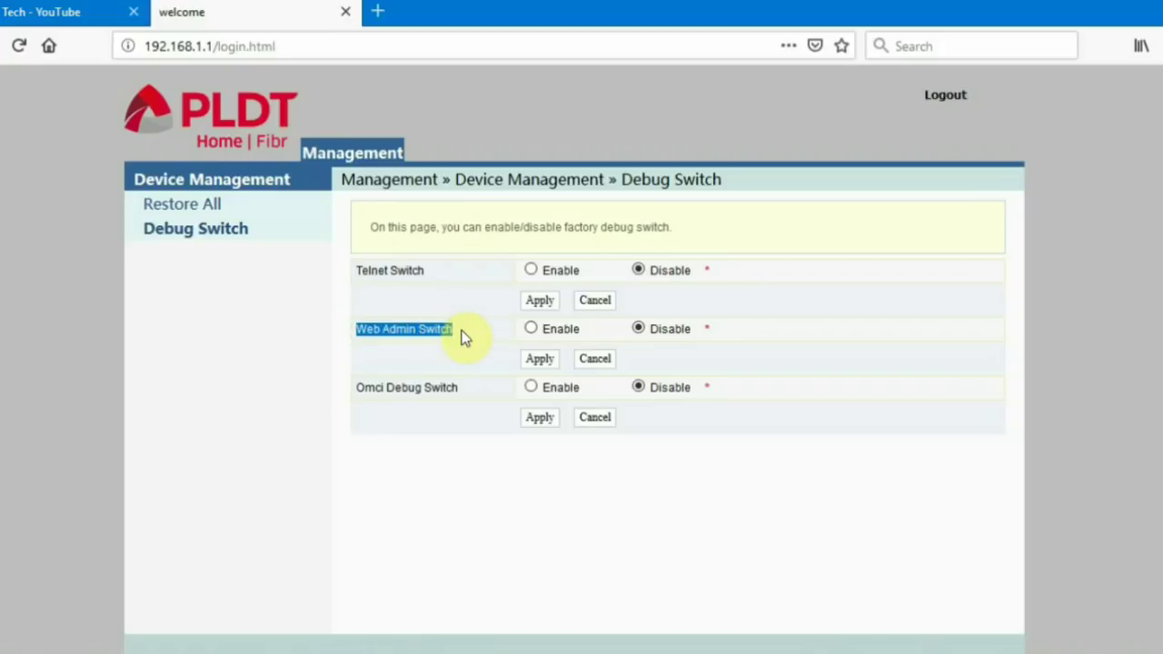
click(530, 328)
click(538, 359)
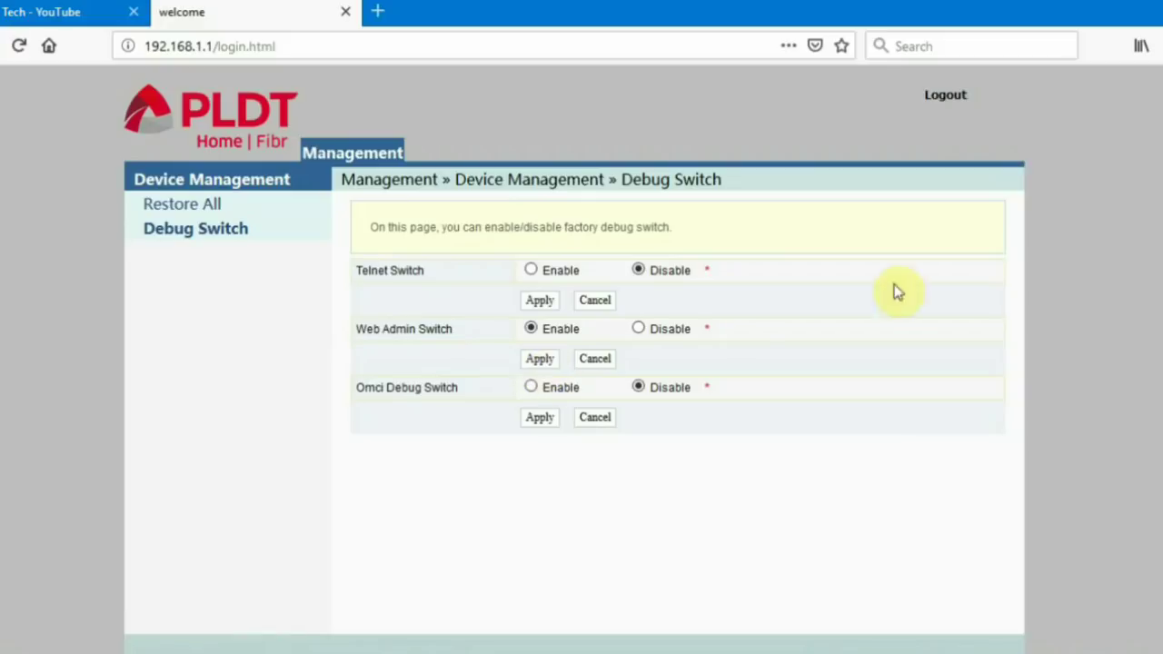
Log out, log back in as adminpldt with the account password, and decline to save the login.
click(946, 100)
click(805, 309)
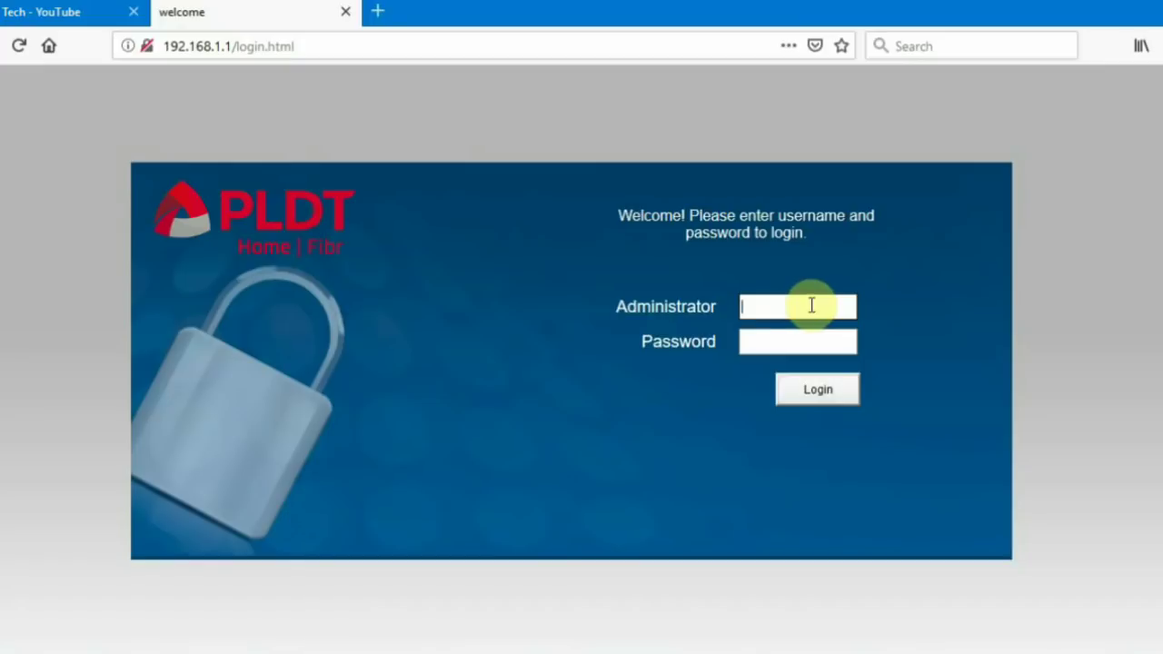
click(808, 300)
click(787, 331)
click(789, 337)
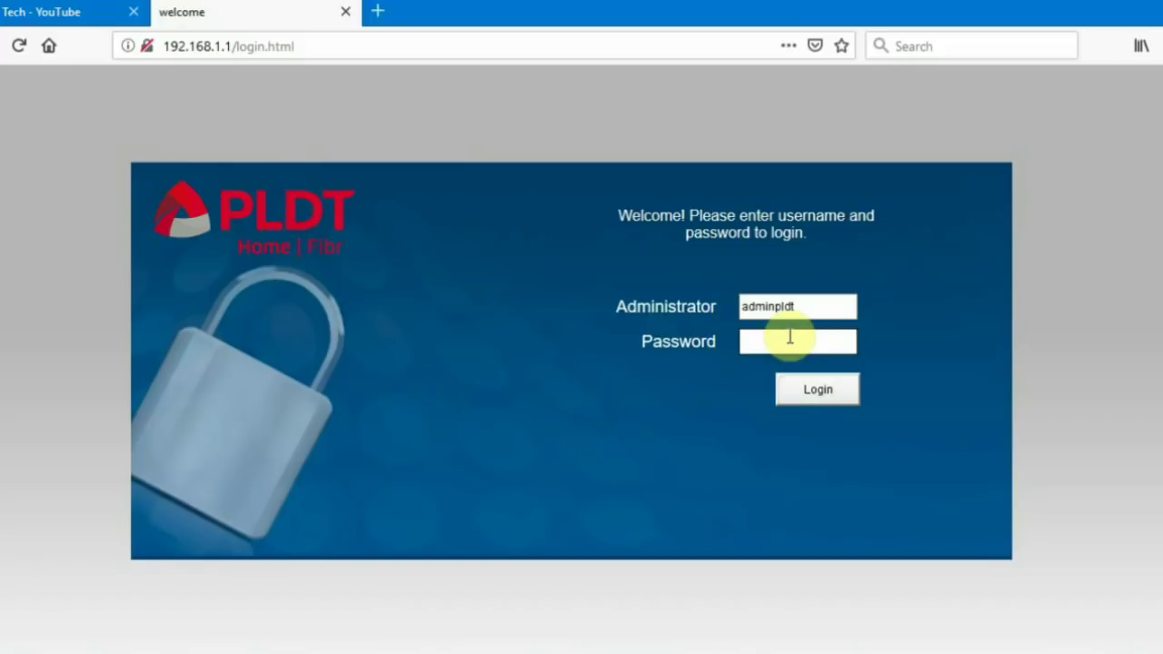
text(•••••••••••••••)
click(807, 391)
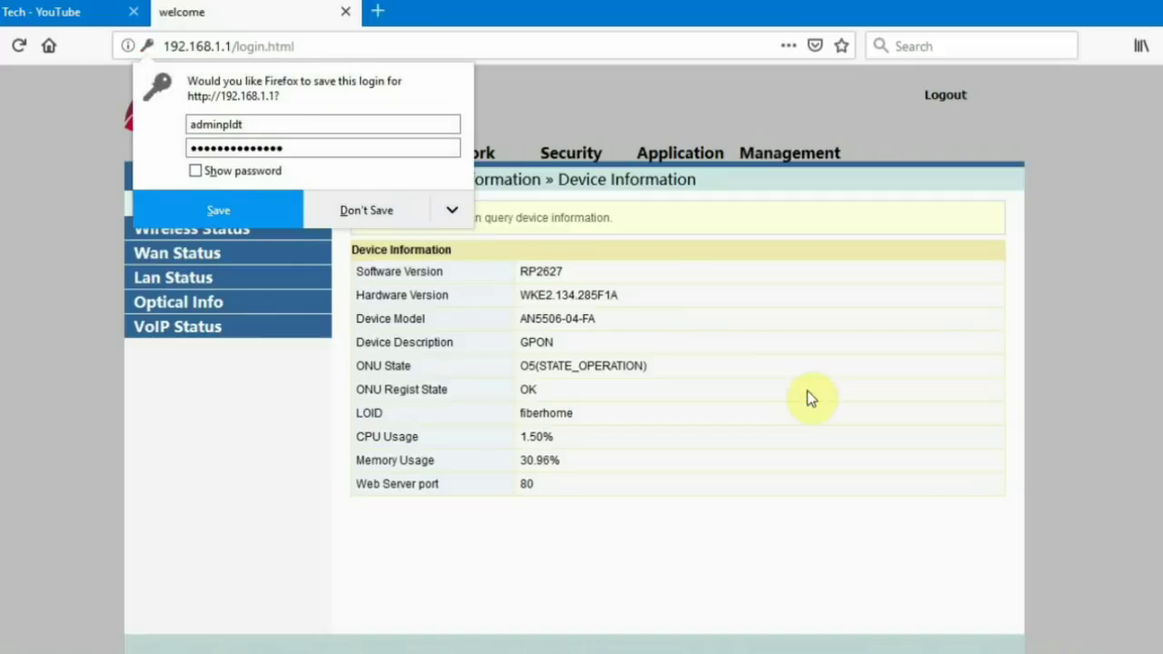
click(400, 216)
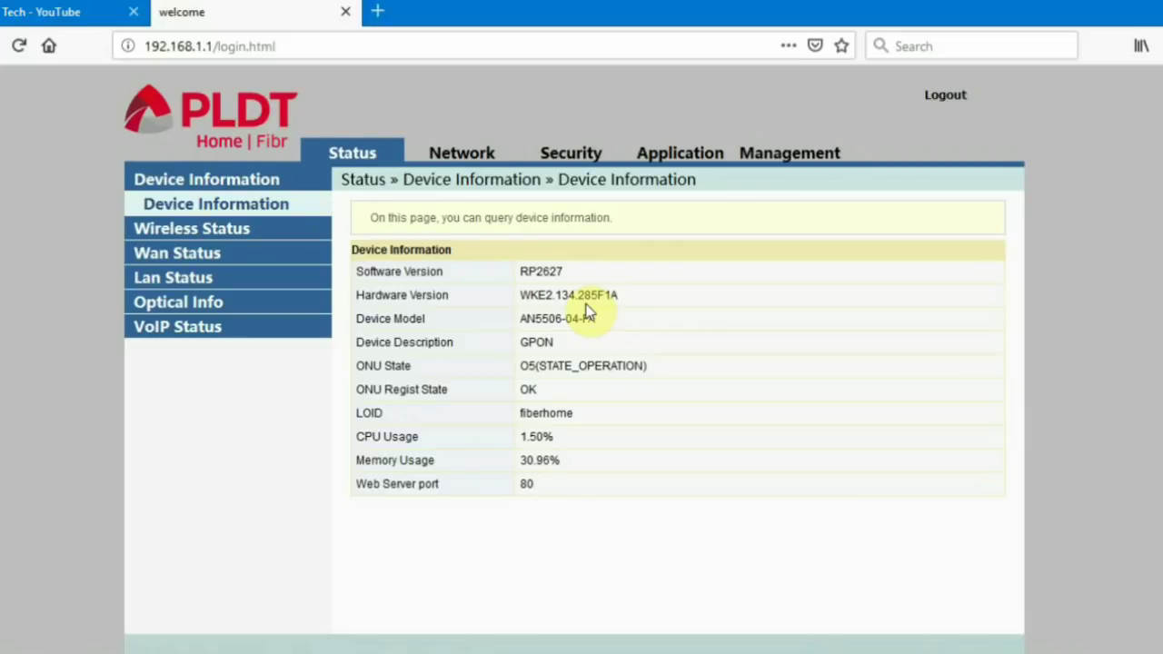
Look through the Network, Security and Application settings available to the full admin account.
click(466, 160)
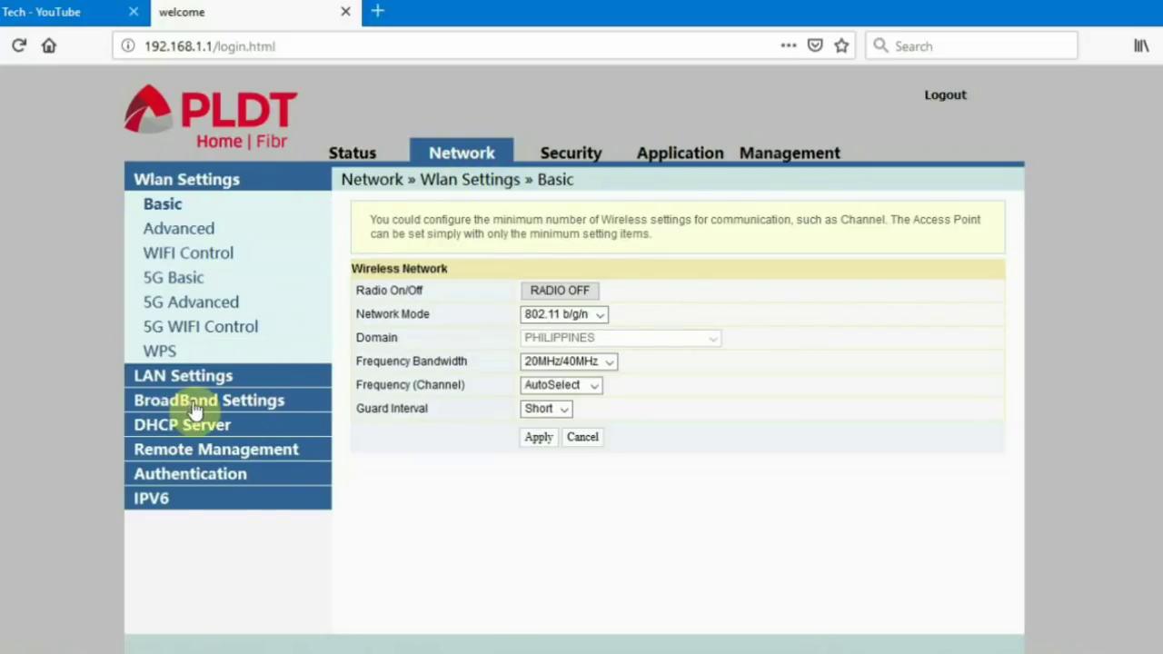
click(571, 162)
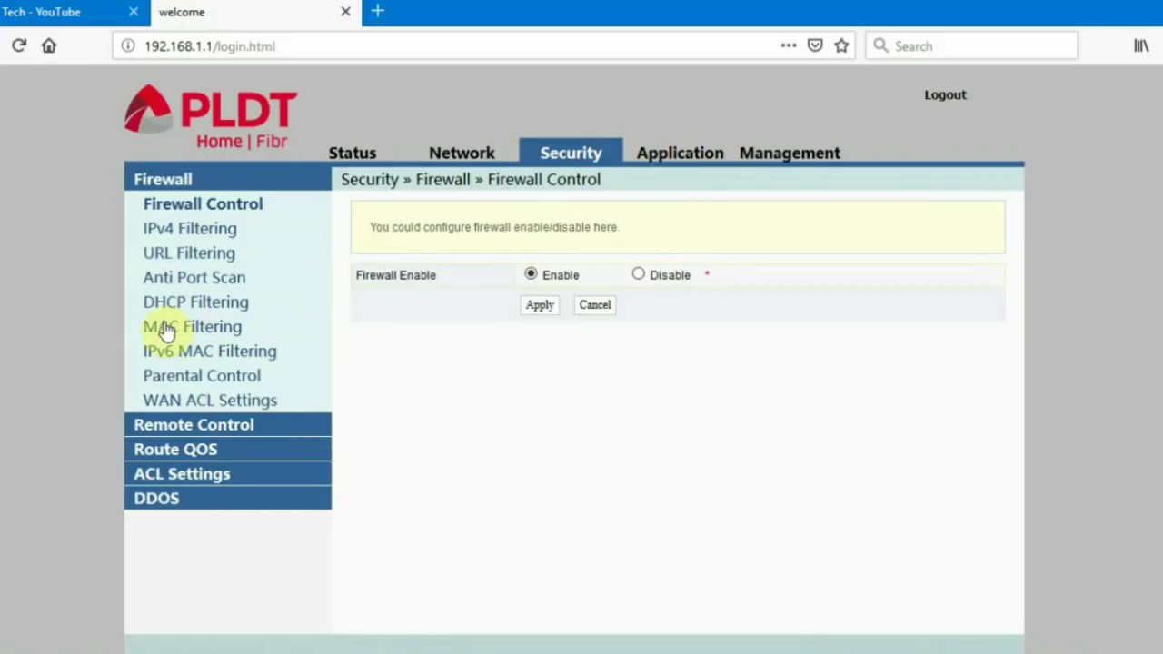
click(667, 161)
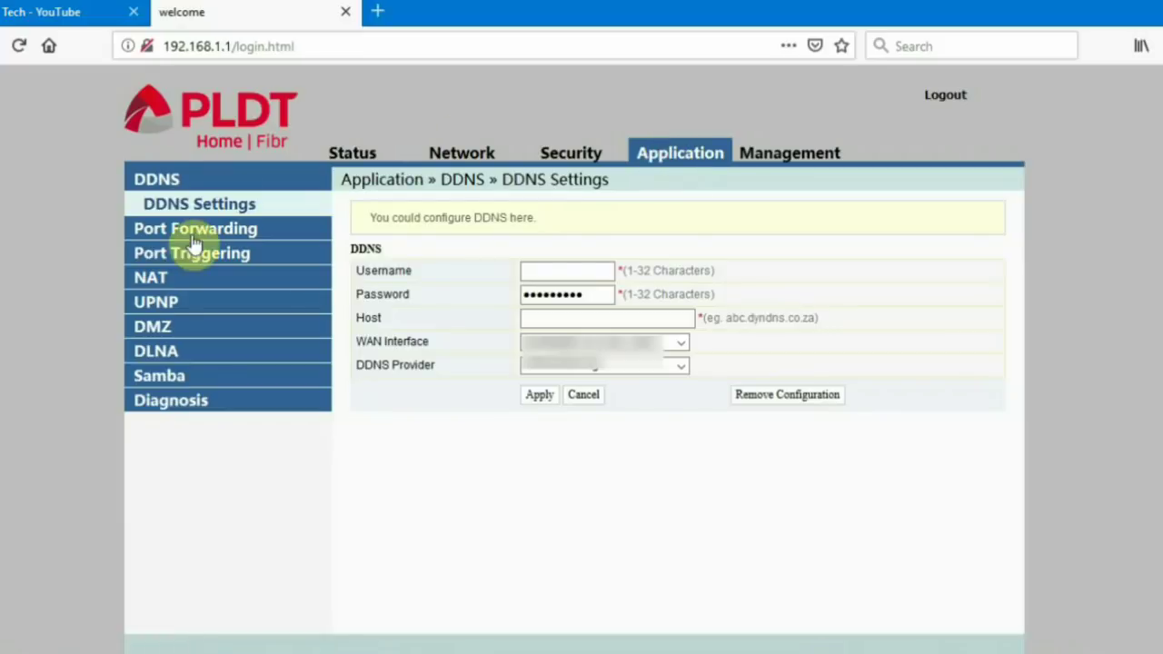
click(350, 152)
Check the ACS server's TR069 setting and make sure the Remote Control option under Security is set to Disable.
click(454, 154)
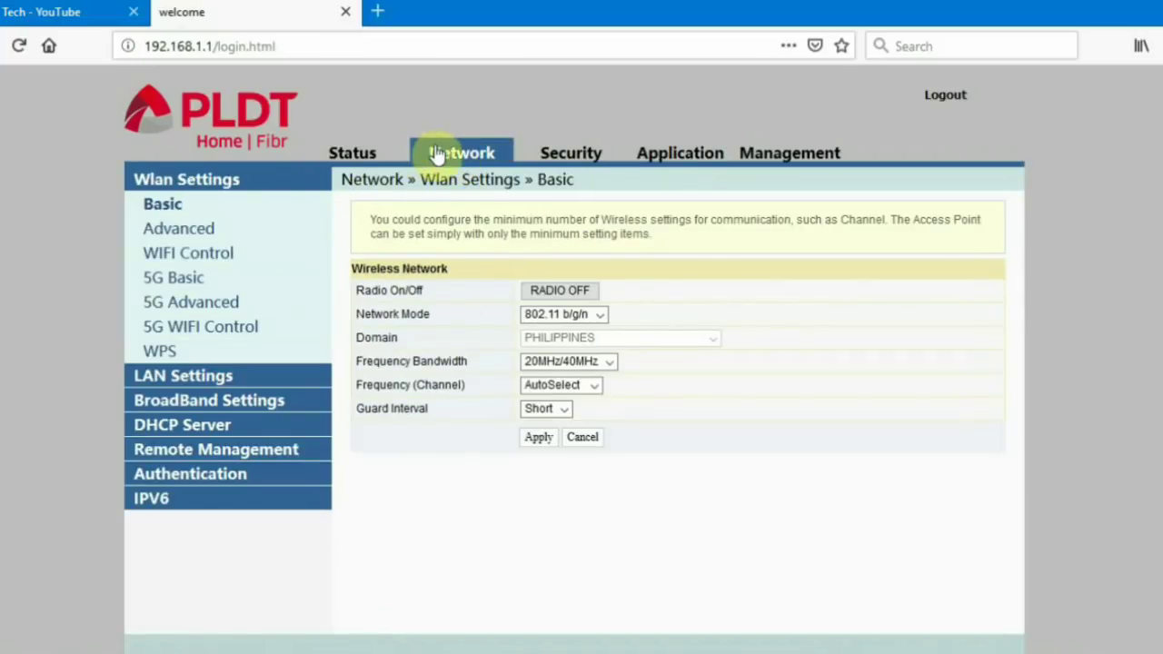
click(255, 457)
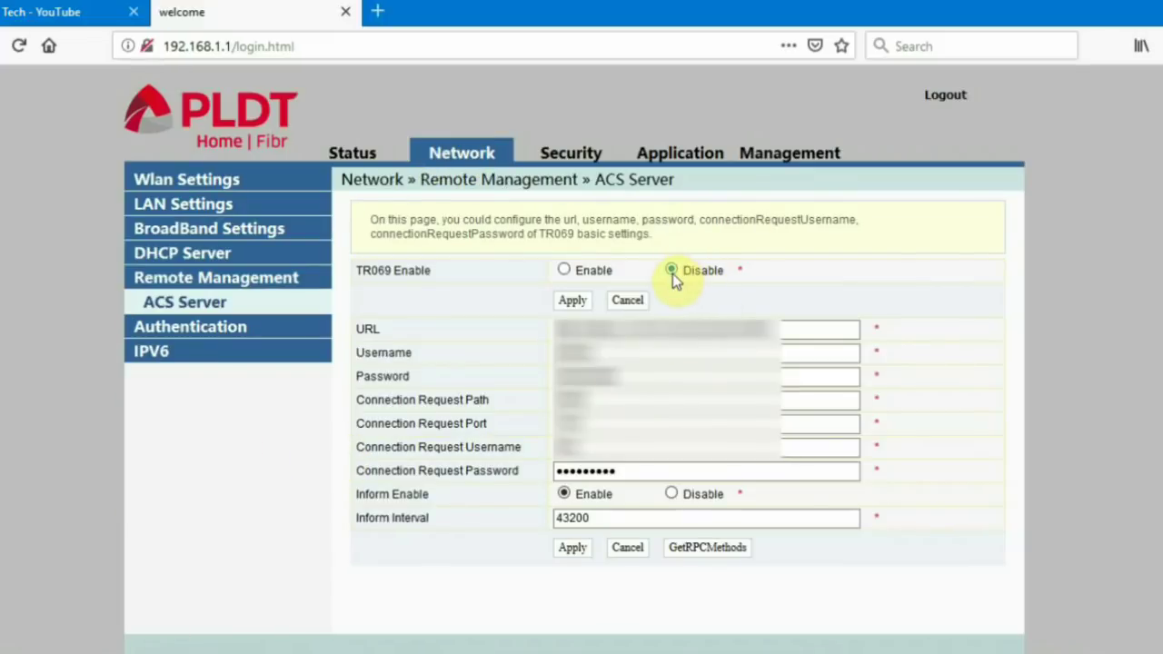
click(572, 155)
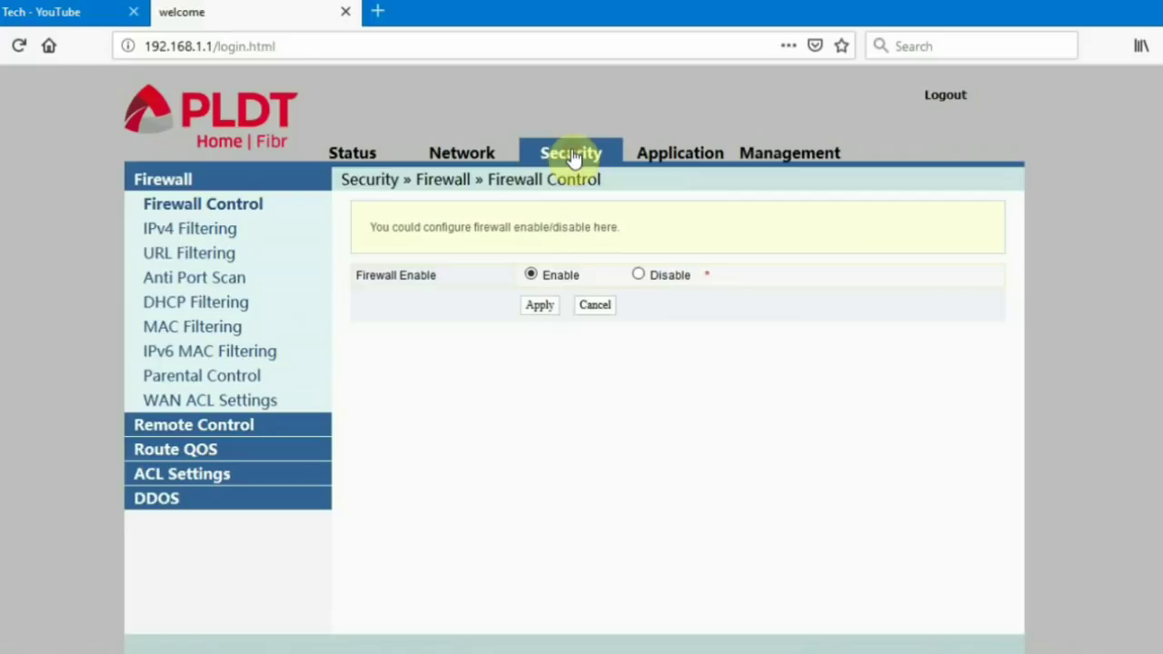
click(219, 429)
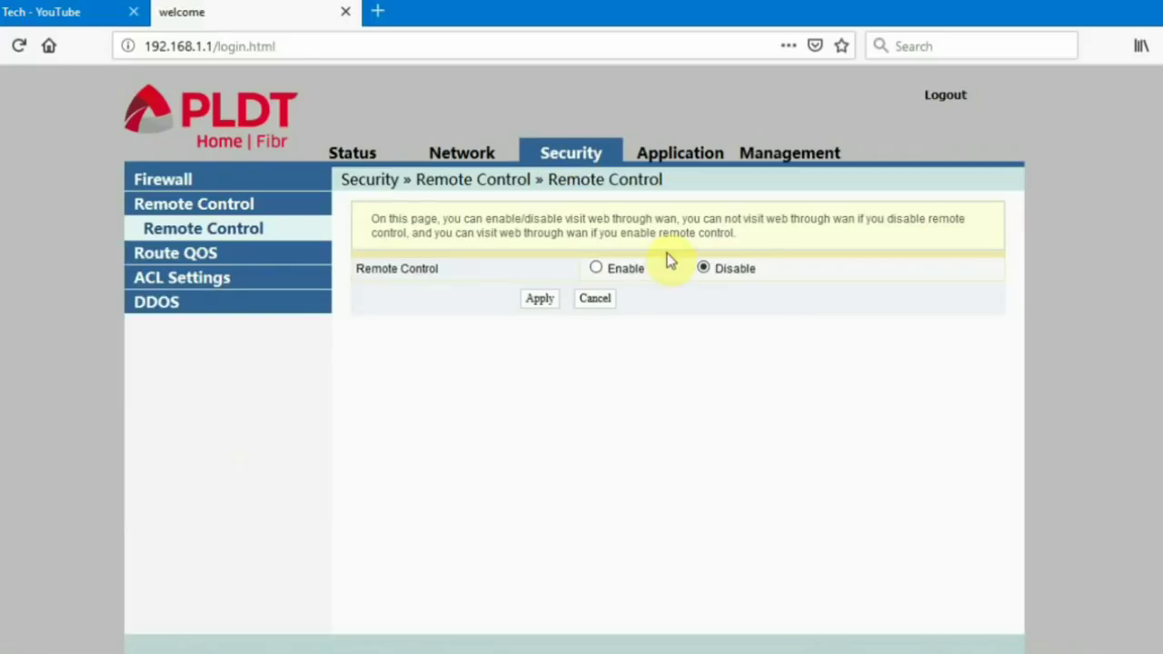
click(702, 269)
click(361, 155)
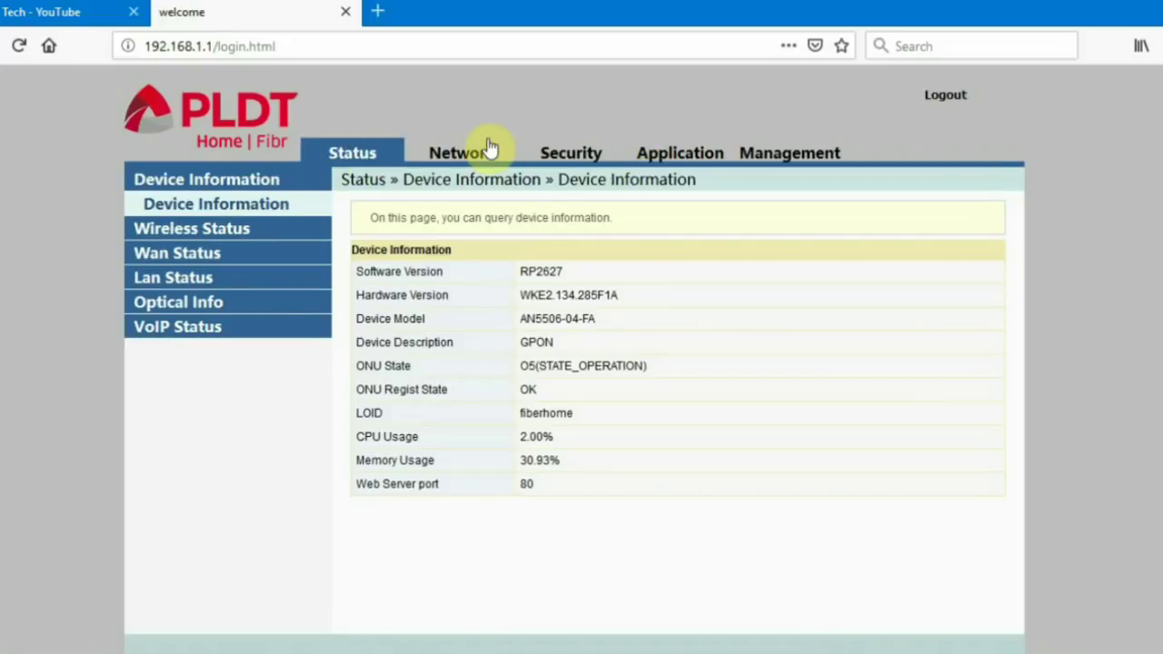